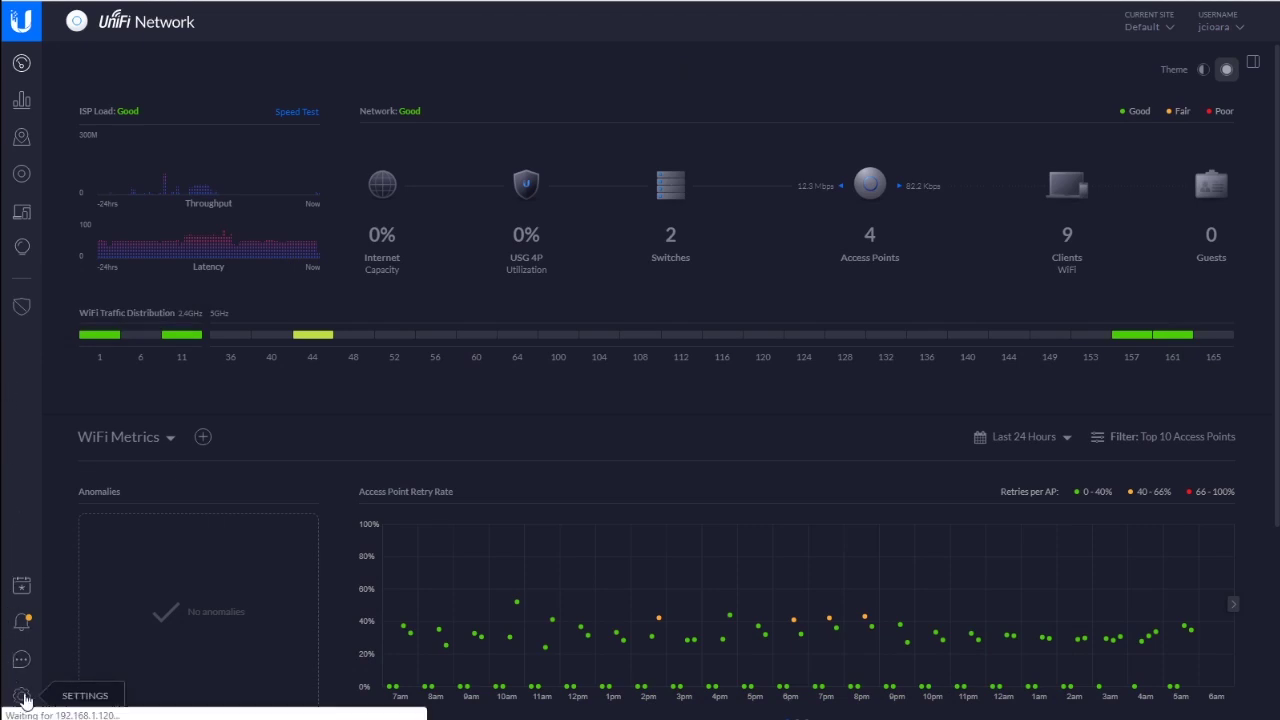
# Step: Start a new network in the site's network settings, named PUBLIC with VLAN 10
pyautogui.click(22, 697)
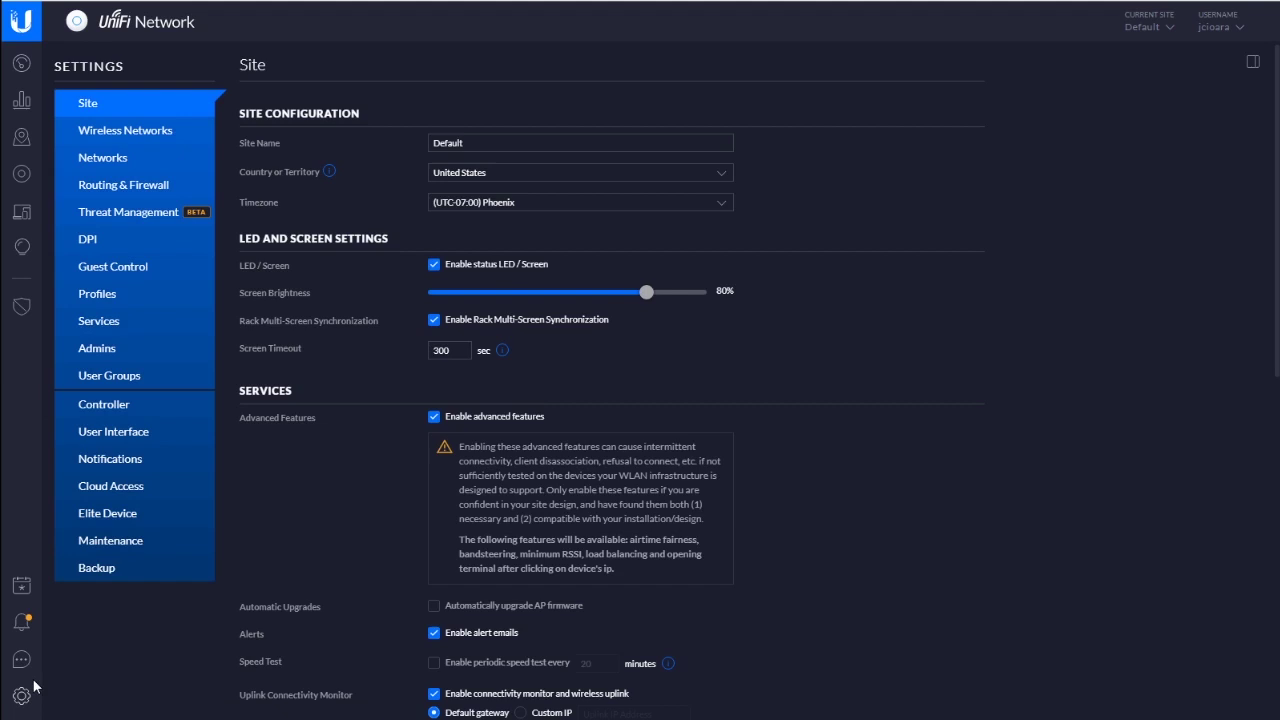
pyautogui.click(104, 160)
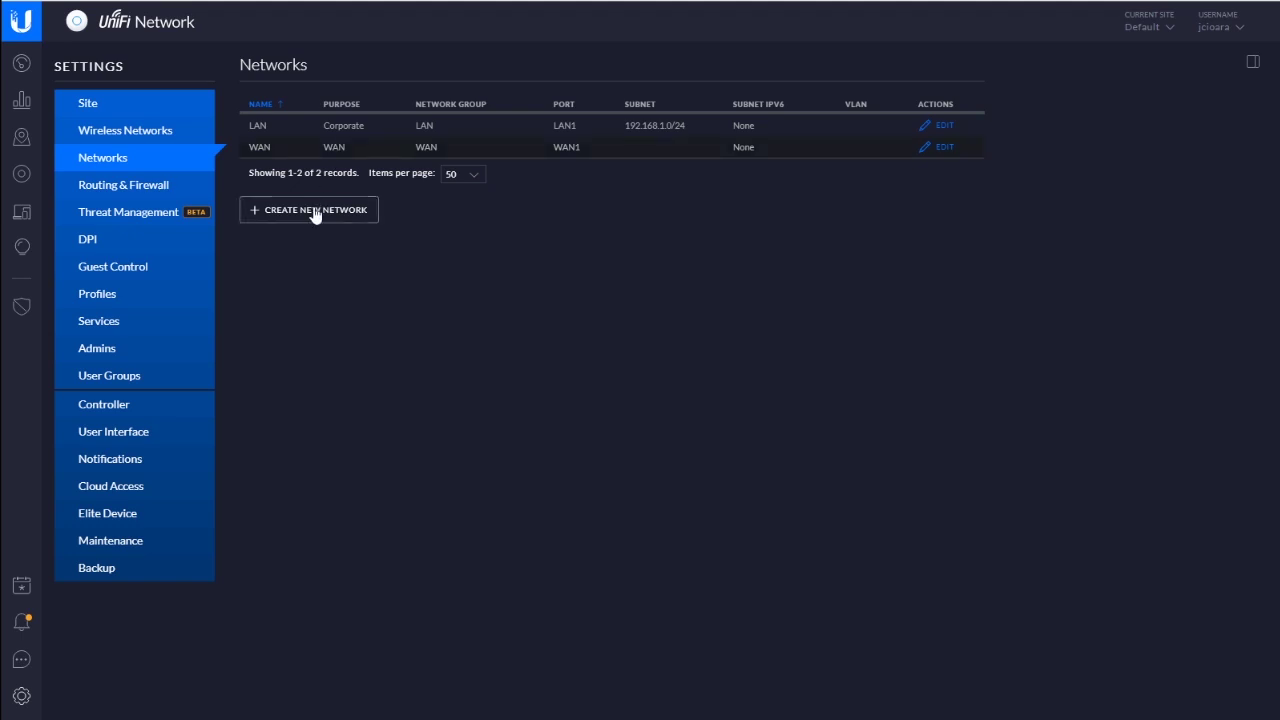
pyautogui.click(314, 210)
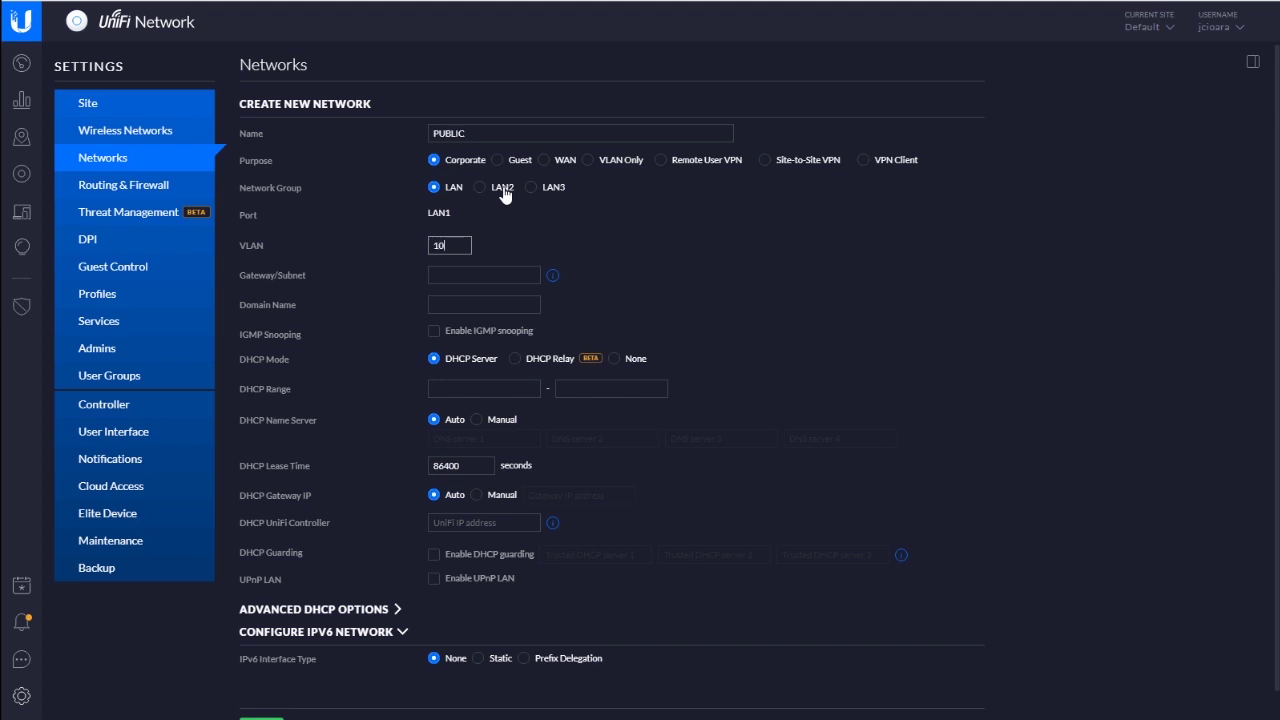
# Step: Set the new network's gateway/subnet to 10.10.10.1/24 and its domain name to public.local
pyautogui.press('Tab')
pyautogui.write('10.10.0')
pyautogui.press('BackSpace')
pyautogui.write('10.0/24')
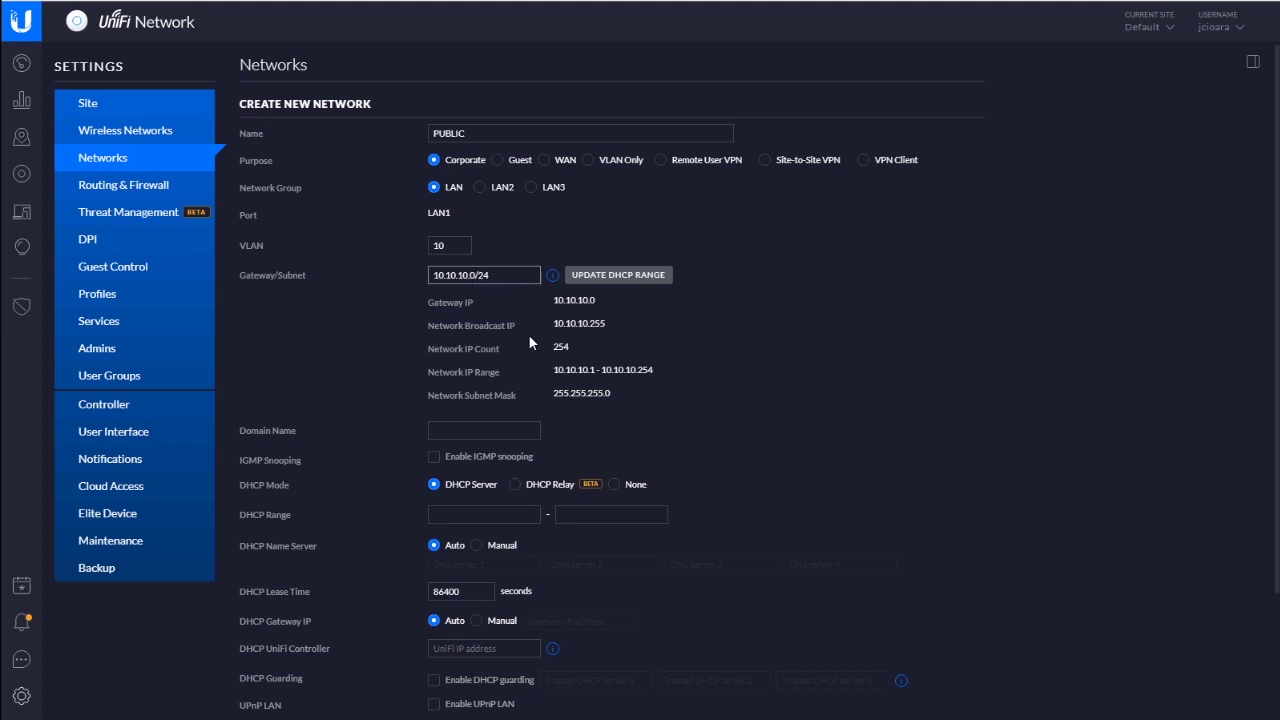
pyautogui.press('BackSpace')
pyautogui.click(472, 429)
pyautogui.write('public')
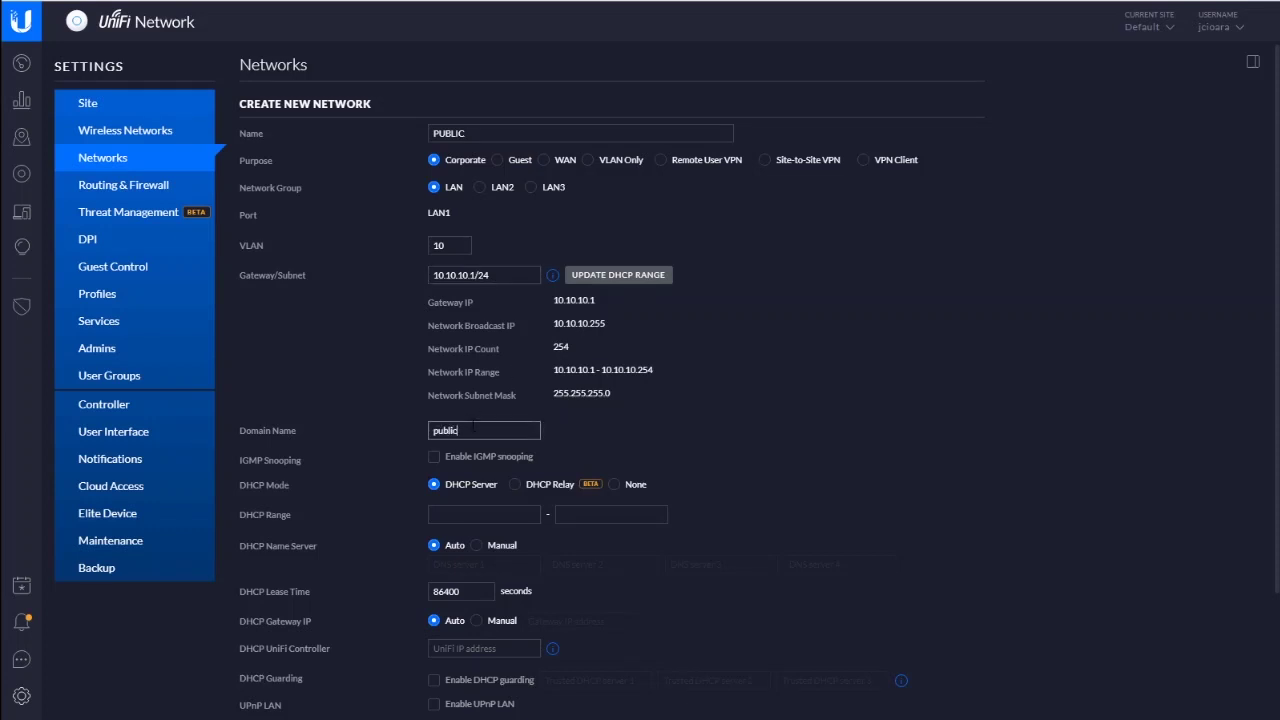
pyautogui.write('.local')
# Step: Set the DHCP range to 10.10.10.10 through 10.10.10.250 and save the PUBLIC network
pyautogui.click(488, 502)
pyautogui.write('10')
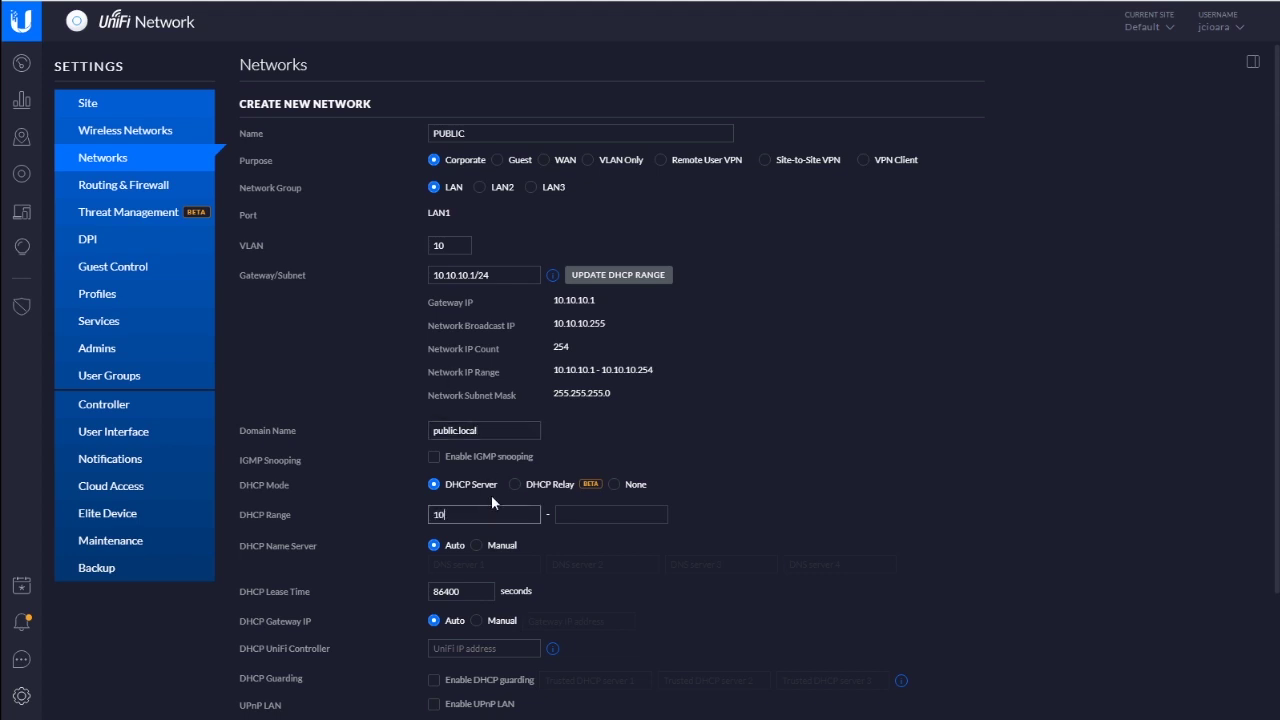
pyautogui.write('.10.')
pyautogui.press('Tab')
pyautogui.write('10.')
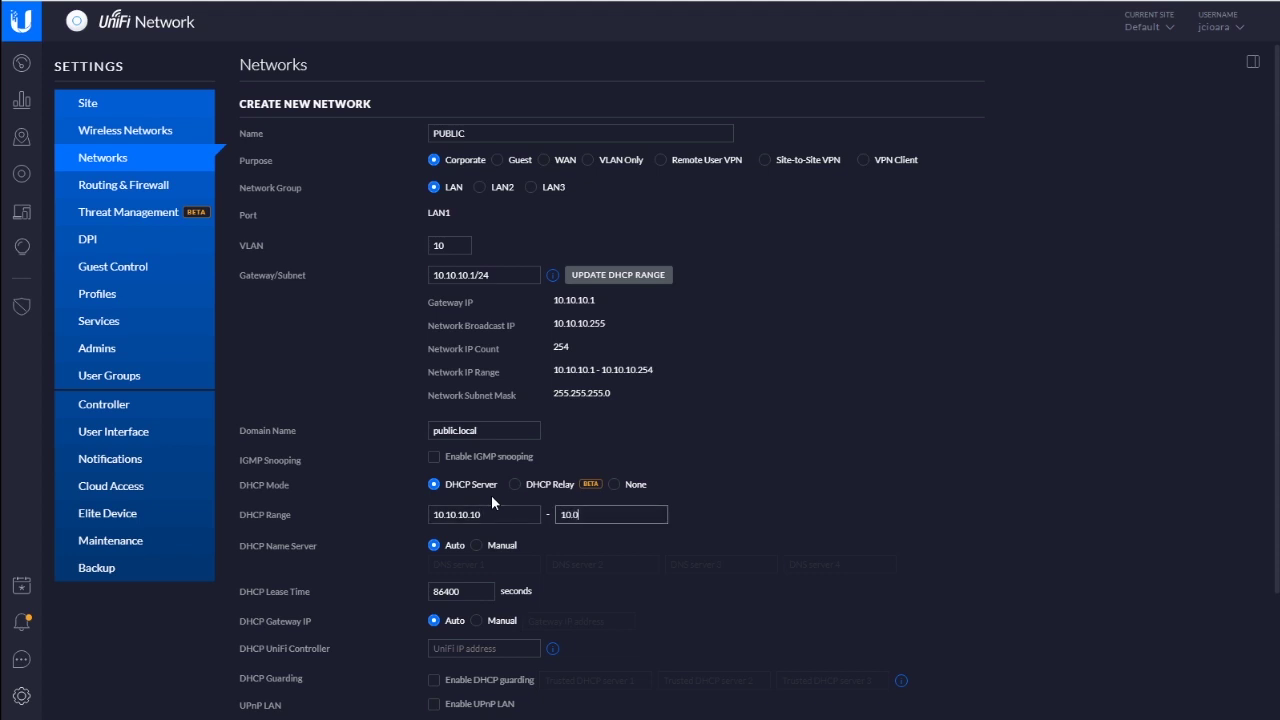
pyautogui.write('10.250')
pyautogui.scroll(-3, 646, 547)
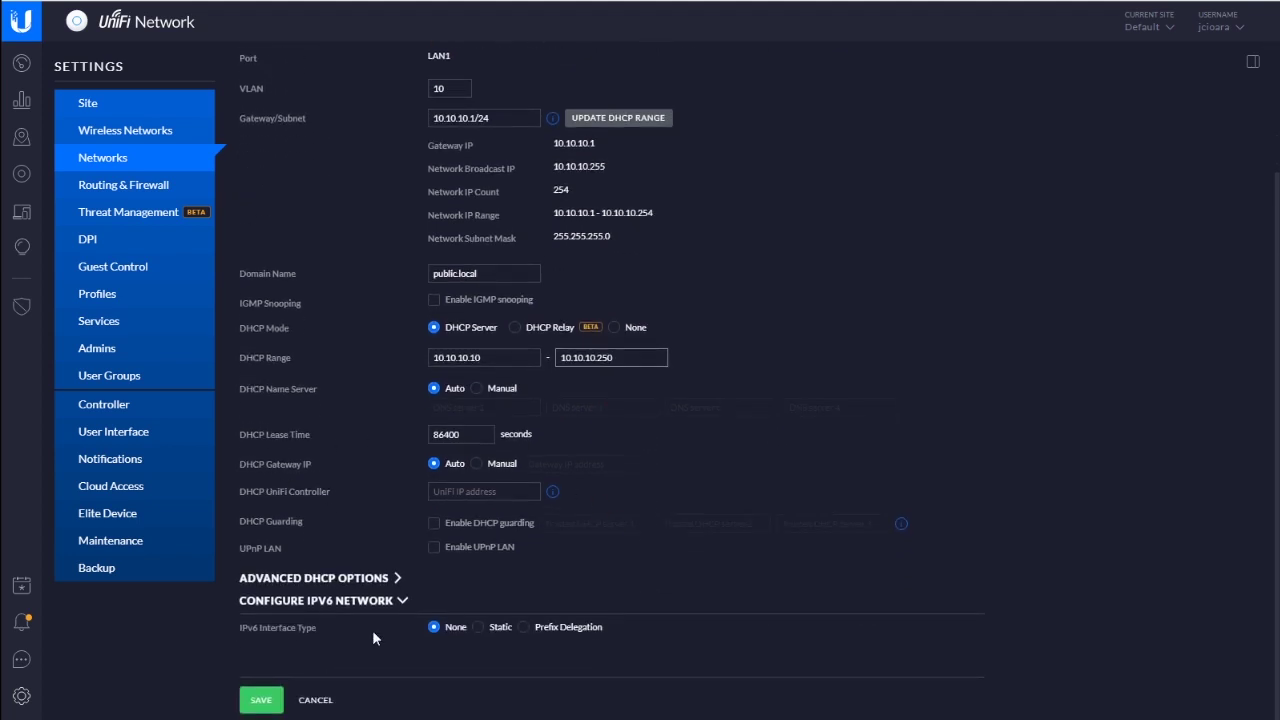
pyautogui.moveTo(314, 521); pyautogui.dragTo(226, 531)
pyautogui.click(268, 521)
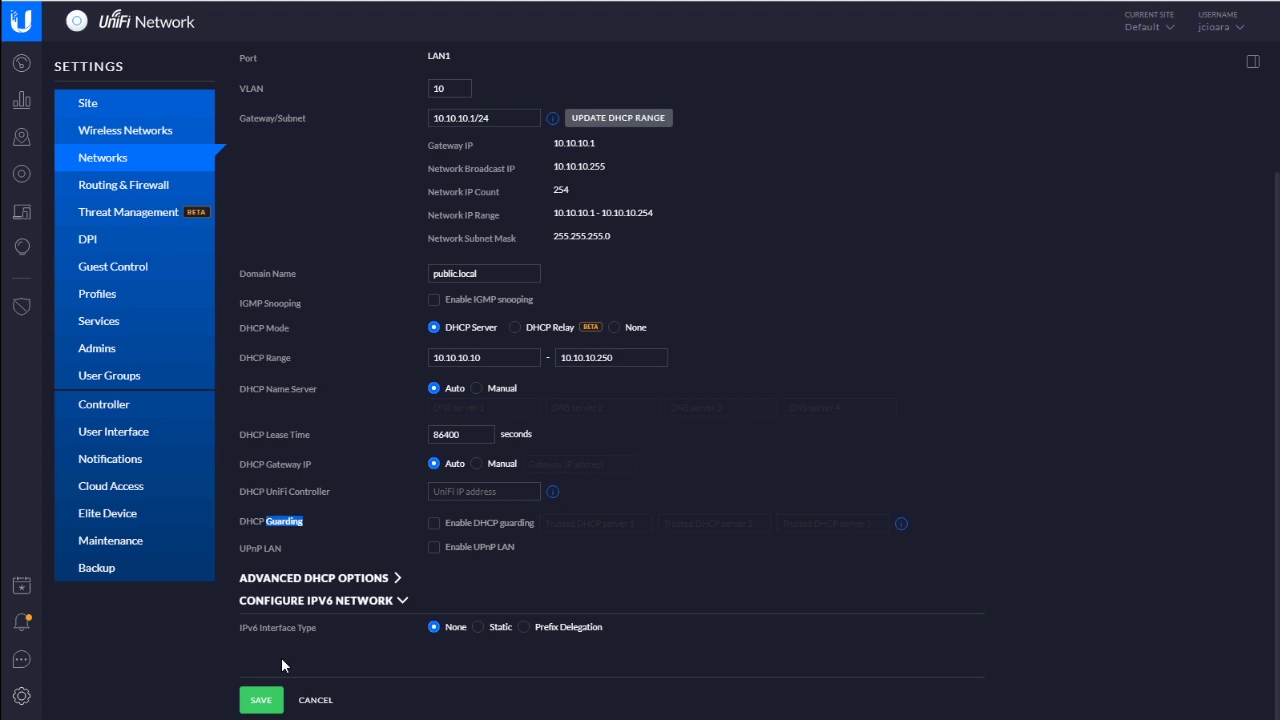
pyautogui.click(260, 702)
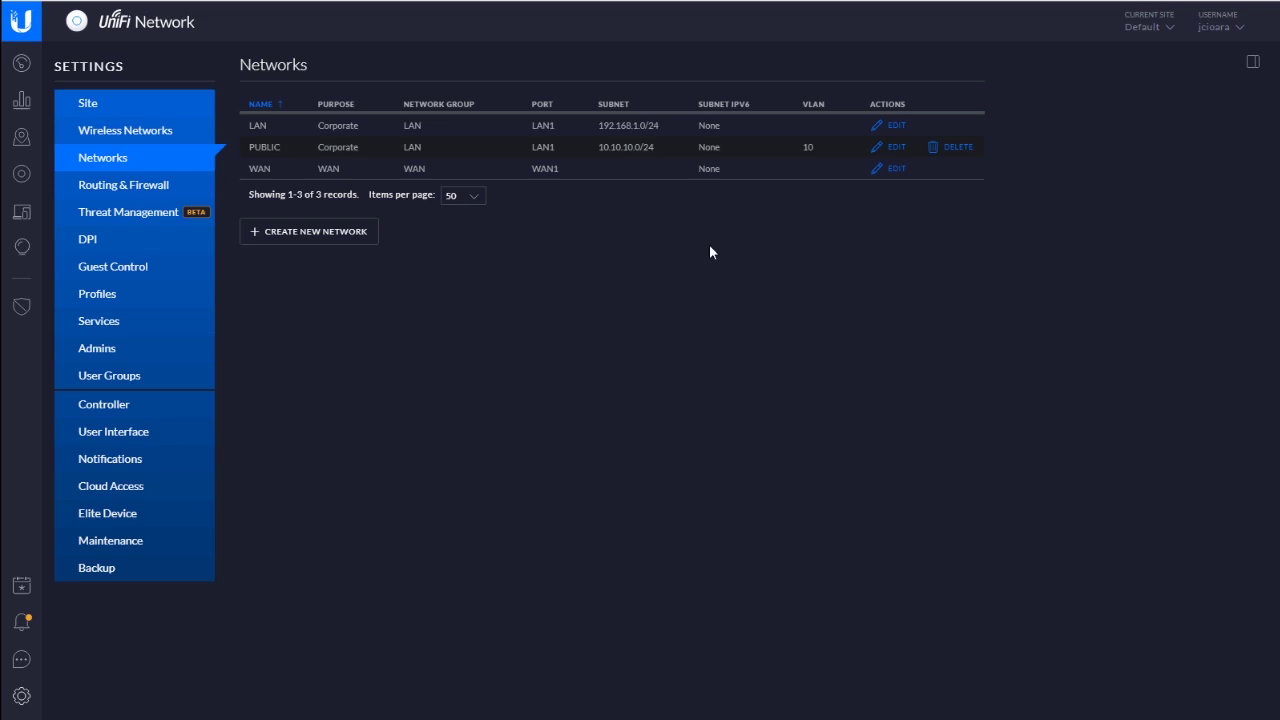
# Step: Start a new switch port profile and name it LAN(N) + PUBLIC(T)
pyautogui.click(120, 296)
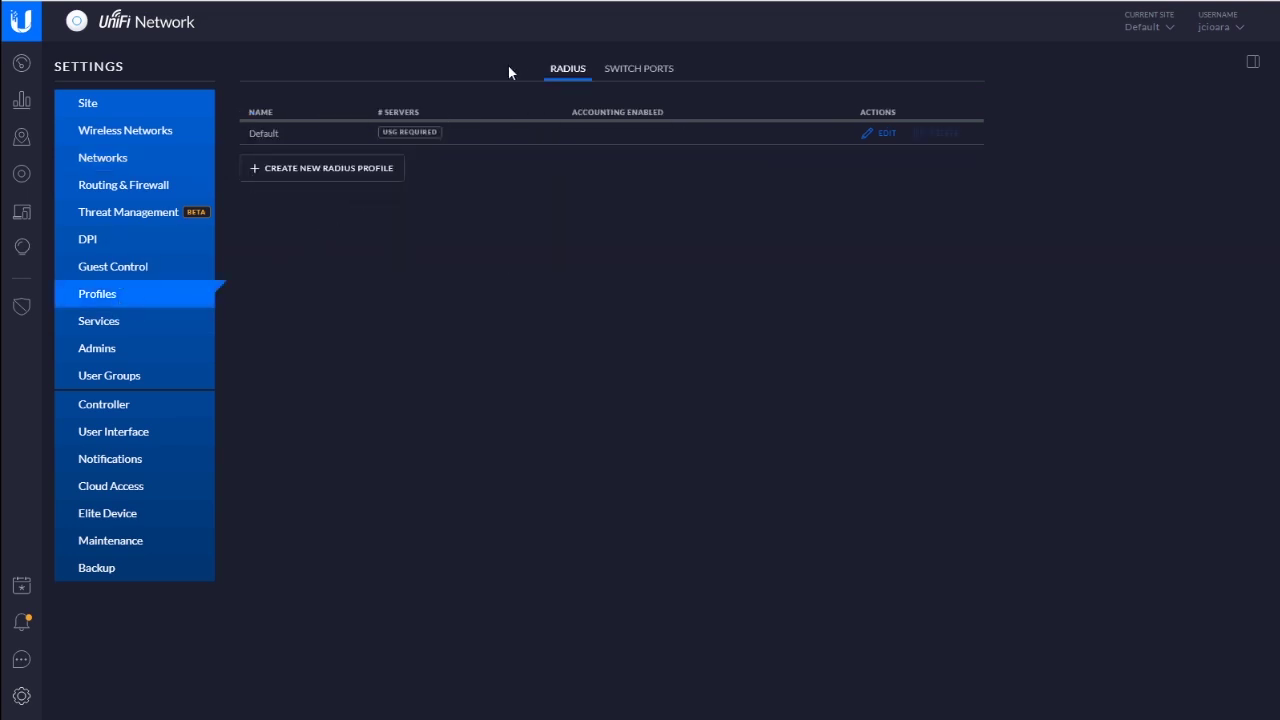
pyautogui.click(655, 72)
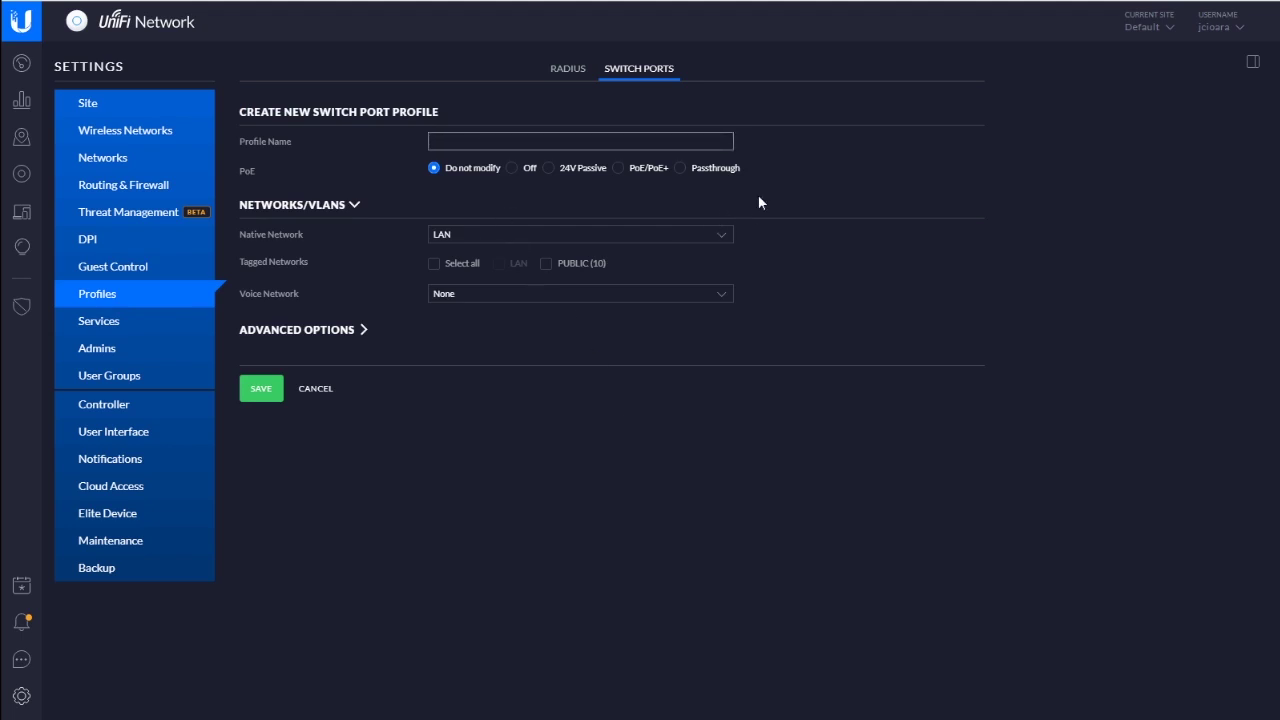
pyautogui.write('LAN')
pyautogui.write(' + PUBLIC')
pyautogui.write('(N')
pyautogui.write('(T)')
pyautogui.doubleClick(446, 141)
pyautogui.doubleClick(492, 141)
pyautogui.click(527, 141)
pyautogui.click(549, 170)
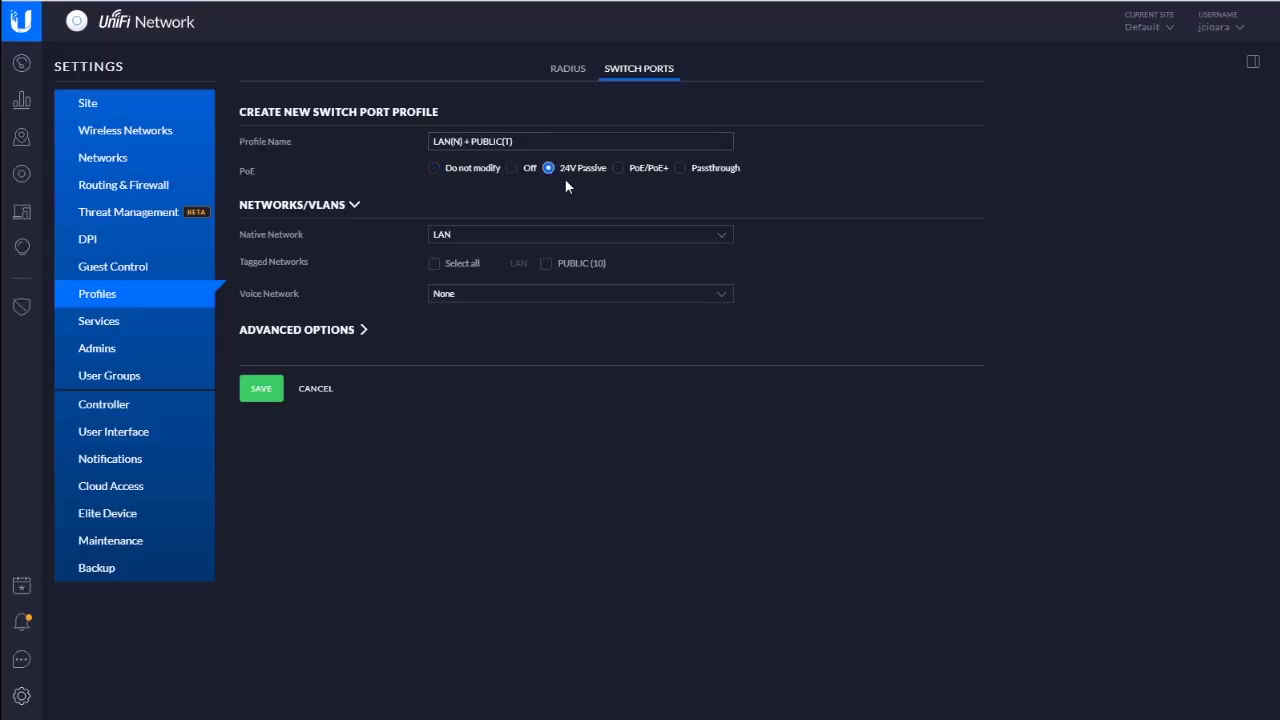
pyautogui.click(441, 170)
pyautogui.click(443, 236)
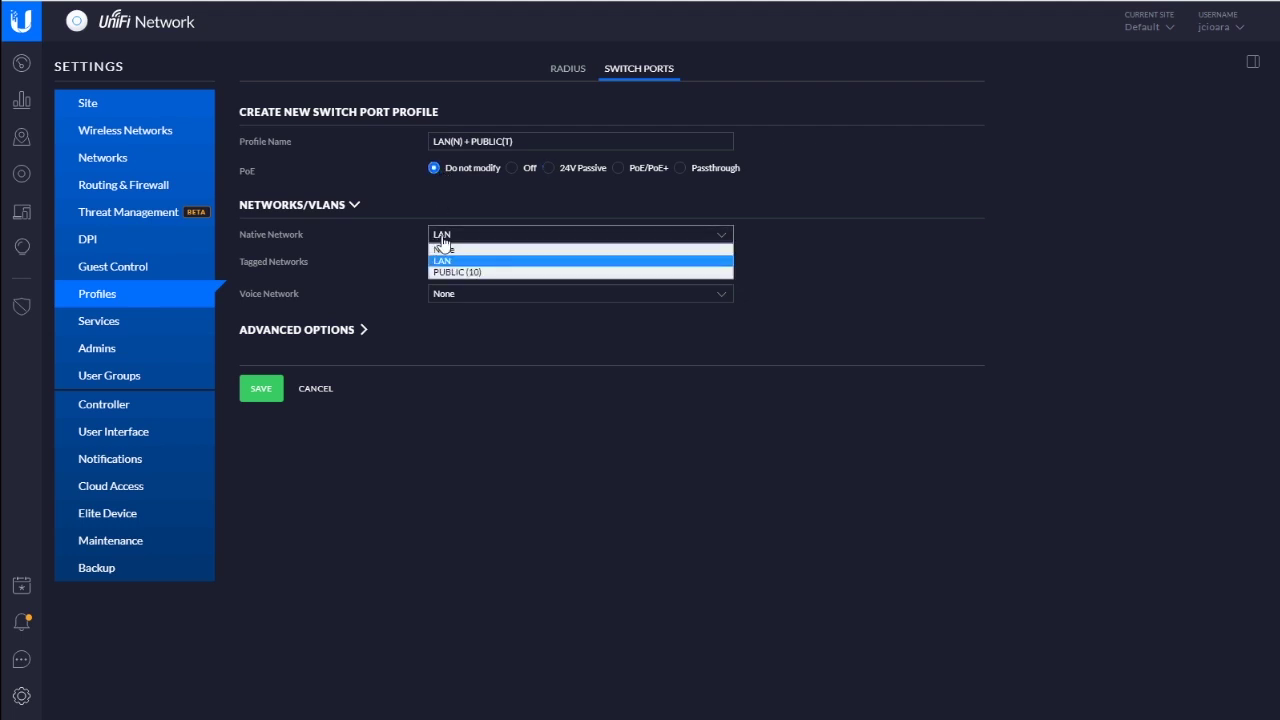
pyautogui.click(443, 240)
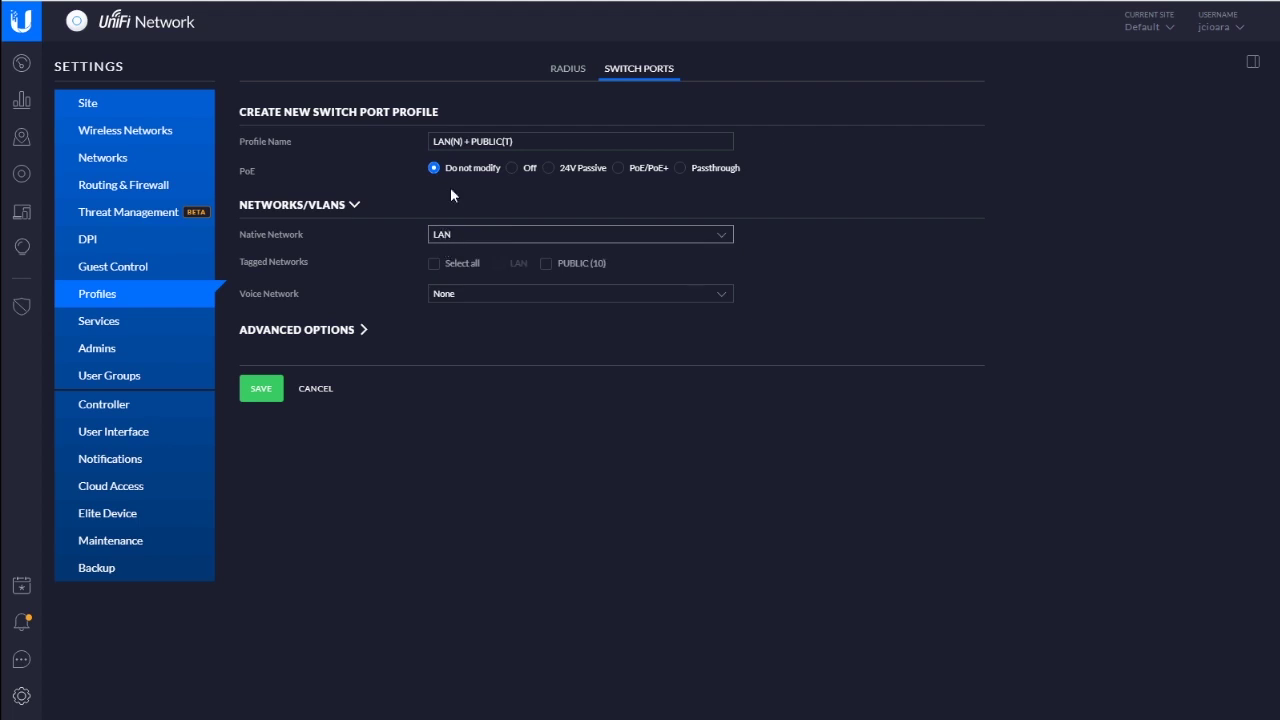
# Step: Select all tagged networks for the port profile, check its advanced options, and save it
pyautogui.click(433, 265)
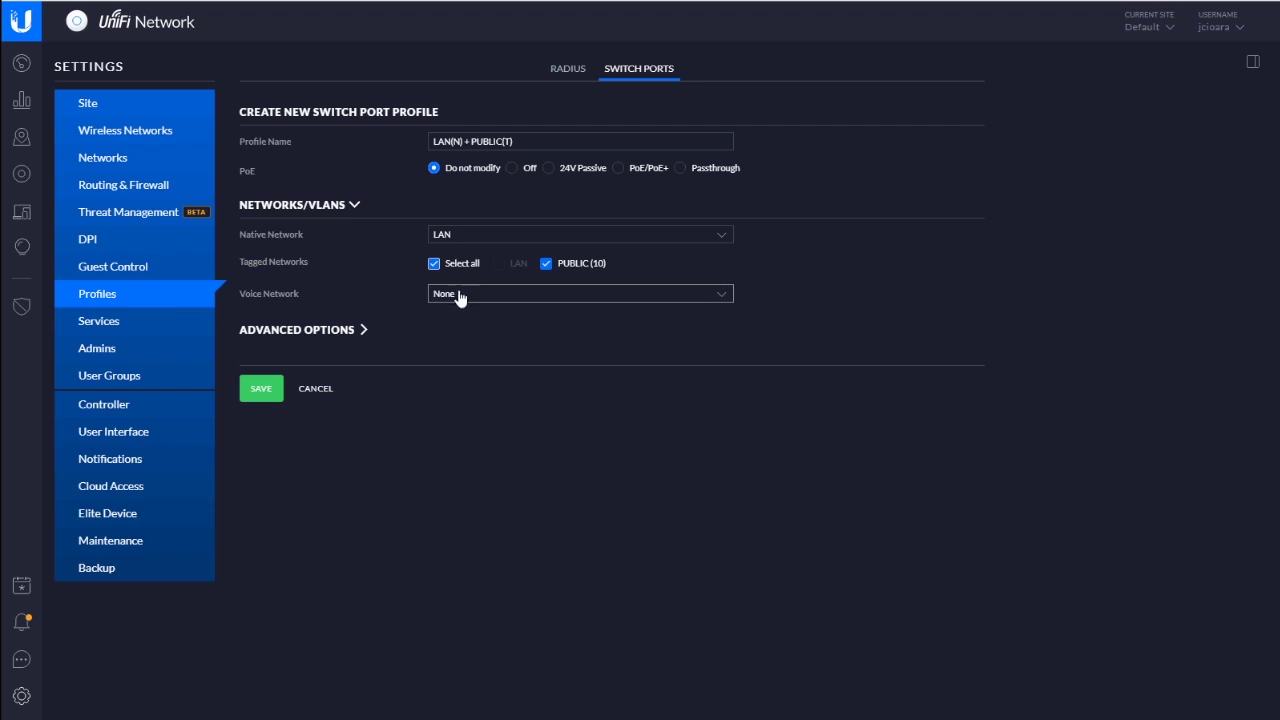
pyautogui.click(300, 339)
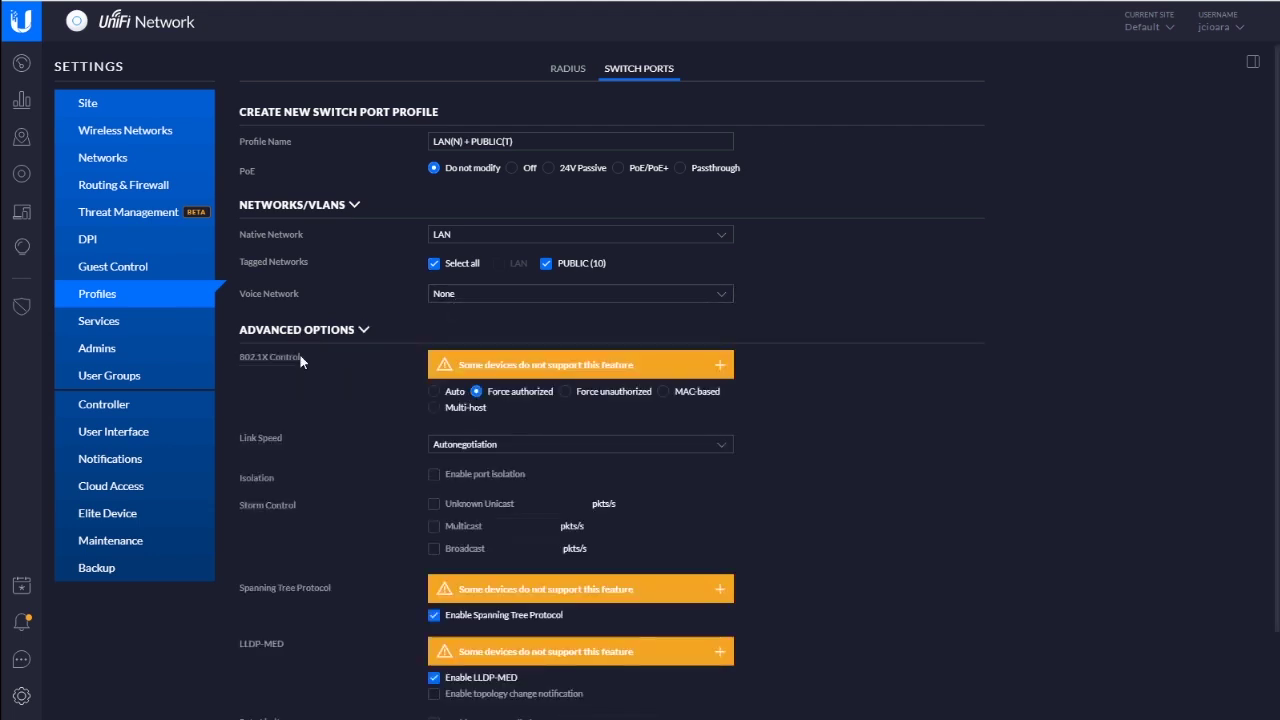
pyautogui.scroll(-1, 300, 355)
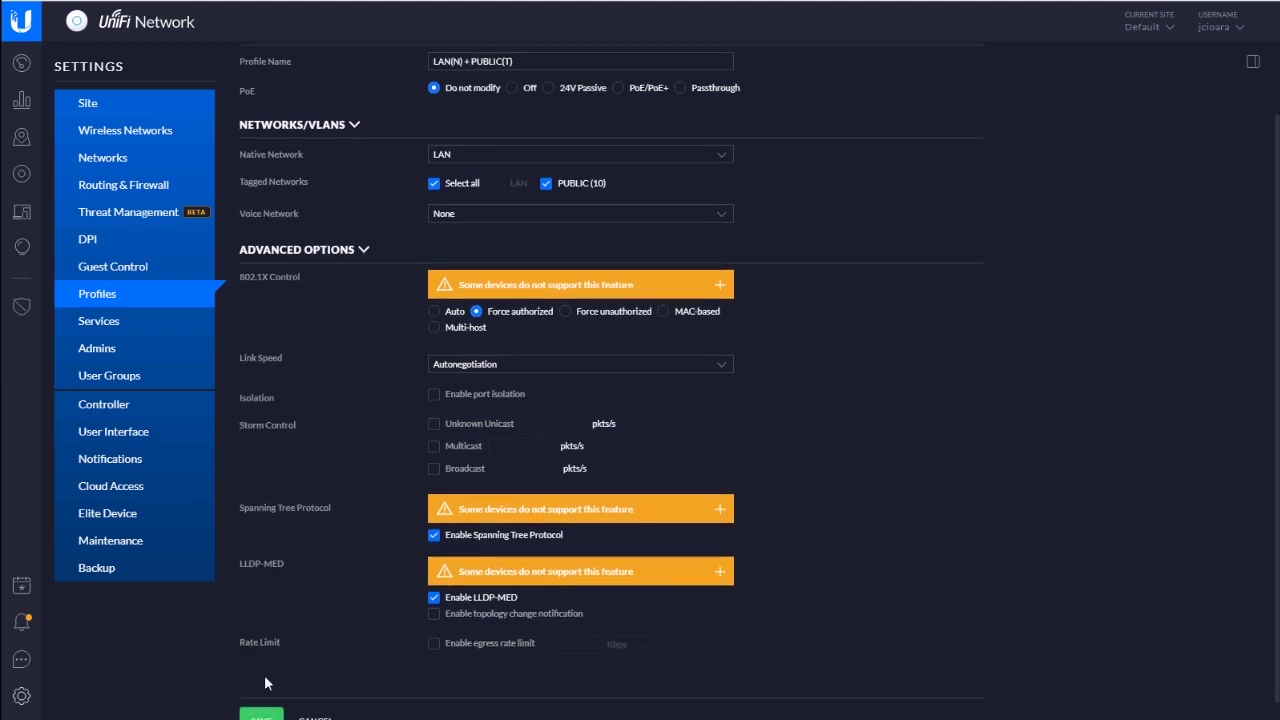
pyautogui.click(261, 714)
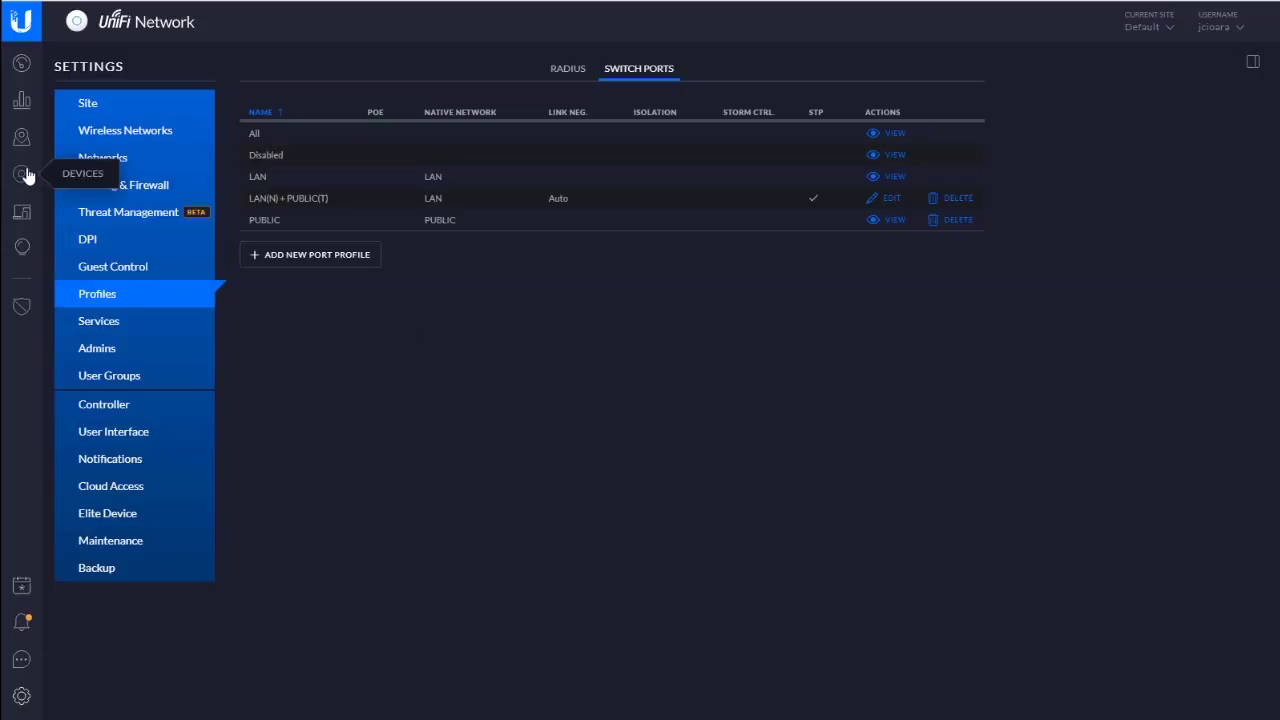
# Step: Open port 13 of the Elgin-USW24 switch for editing, ready to choose its switch port profile
pyautogui.click(24, 174)
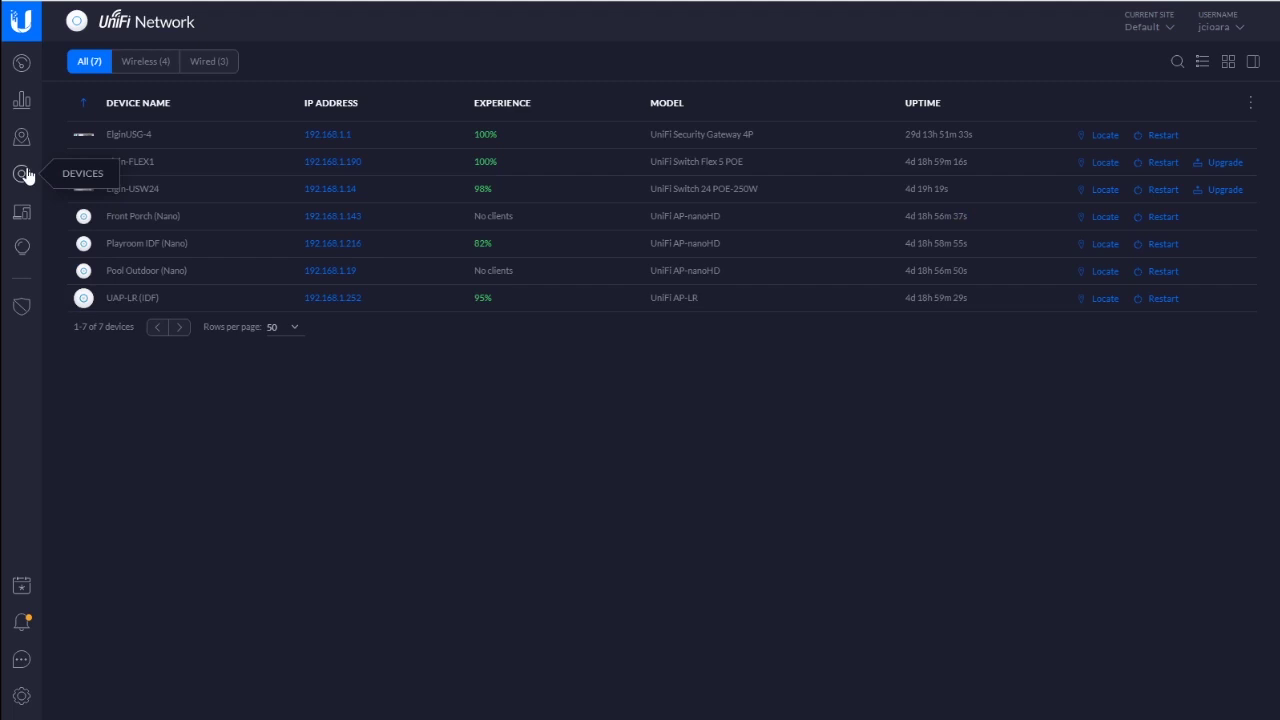
pyautogui.click(142, 199)
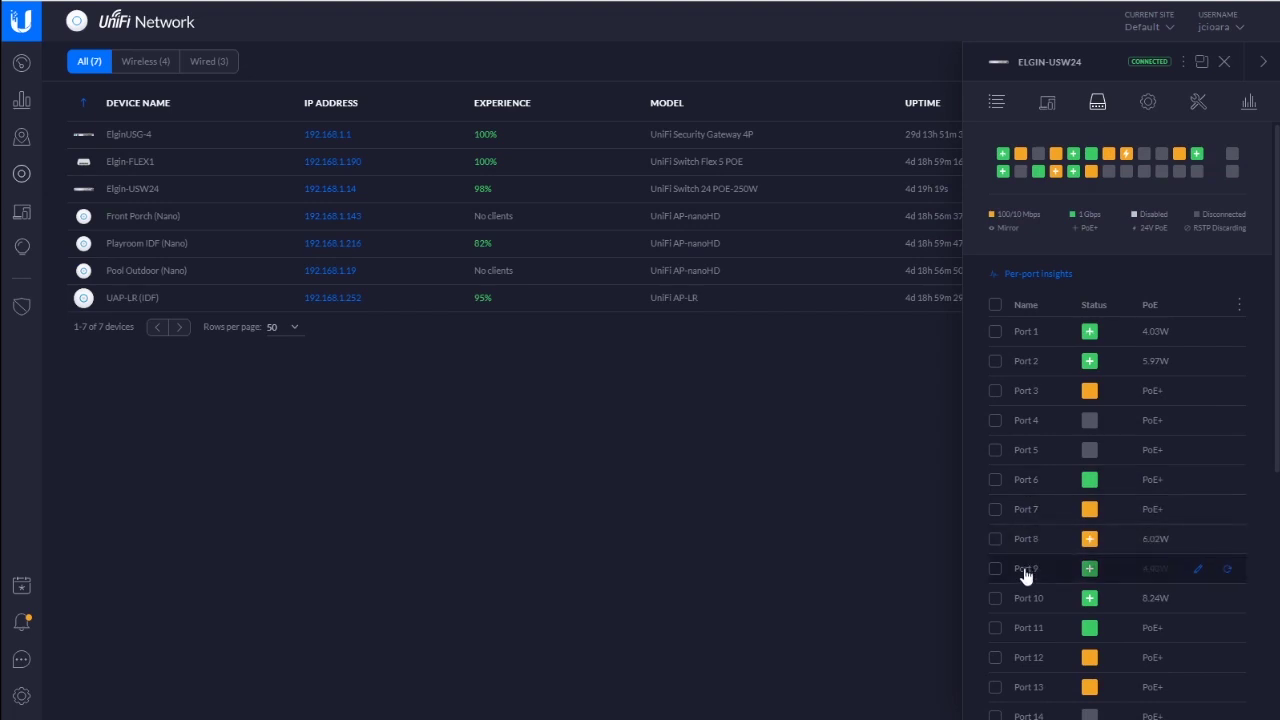
pyautogui.moveTo(1108, 162)
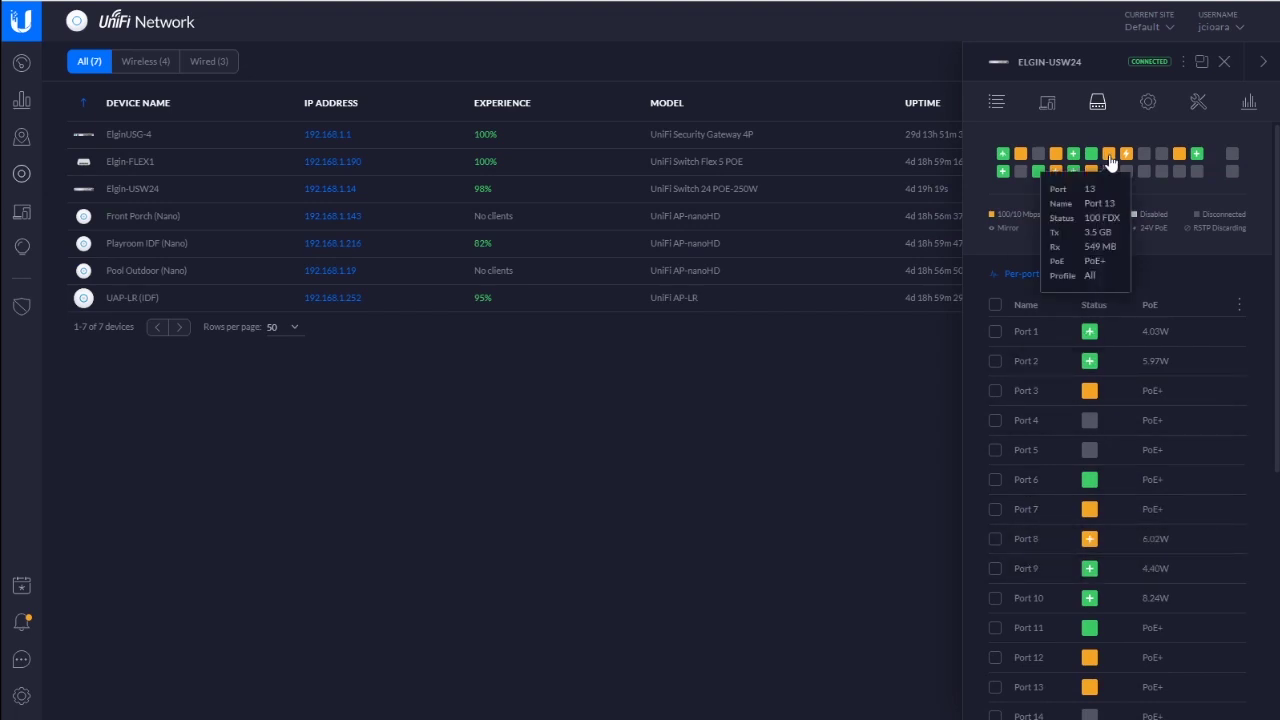
pyautogui.click(1109, 161)
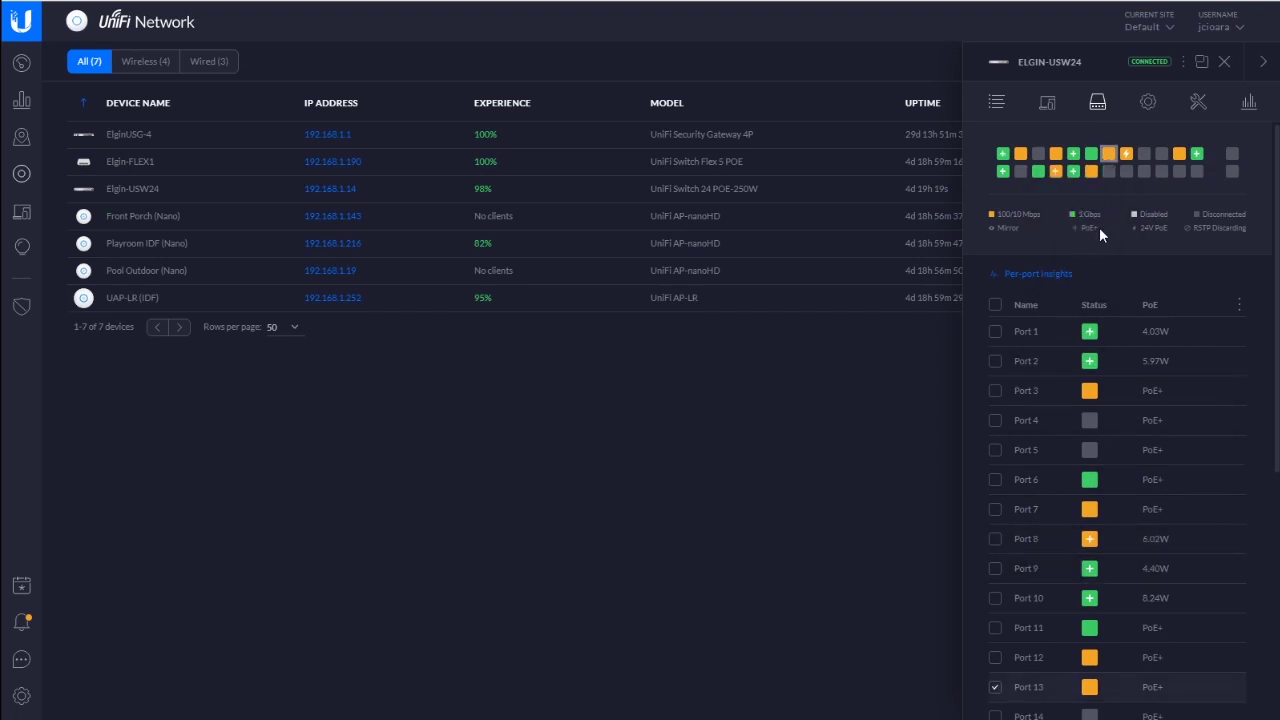
pyautogui.scroll(-1, 1060, 700)
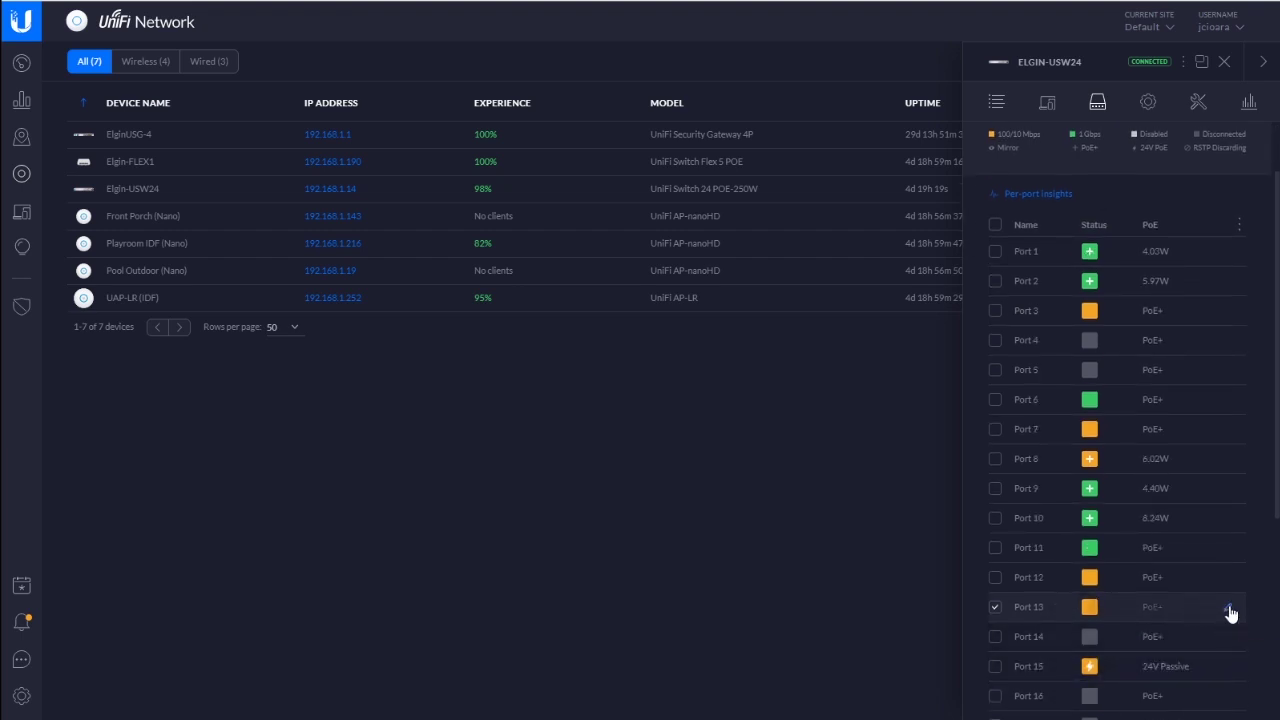
pyautogui.click(1228, 607)
pyautogui.click(1080, 402)
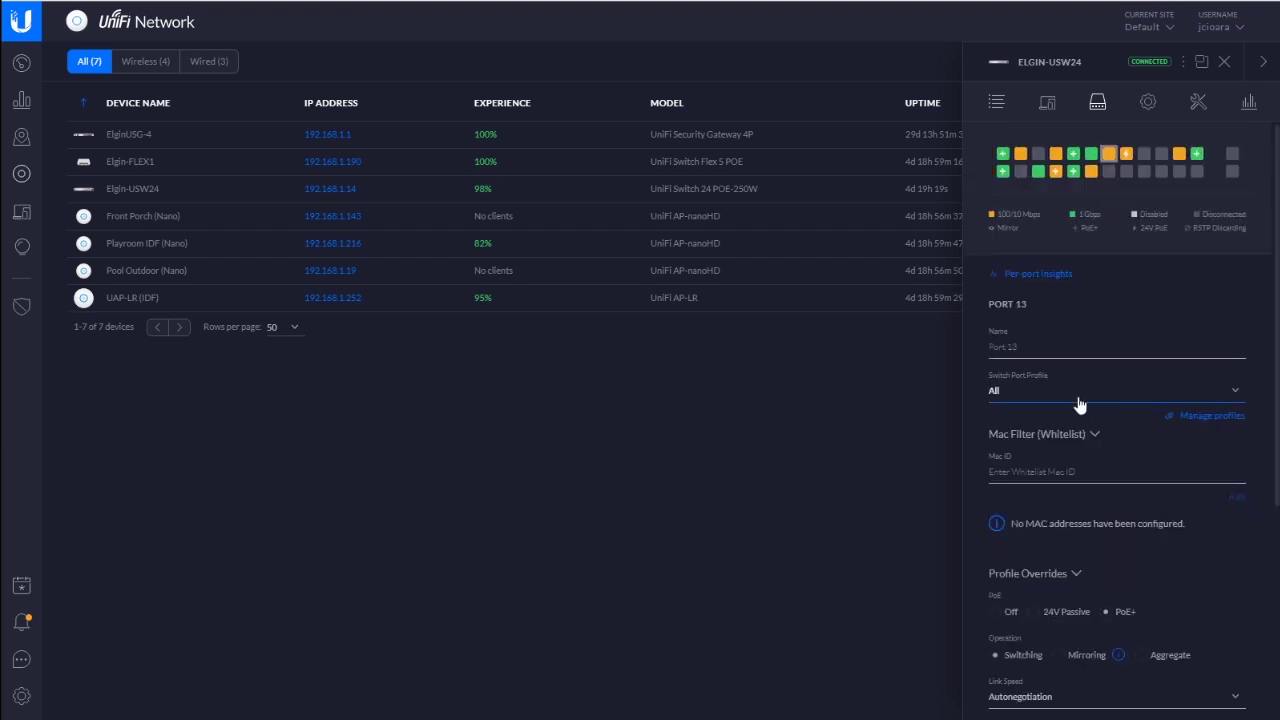